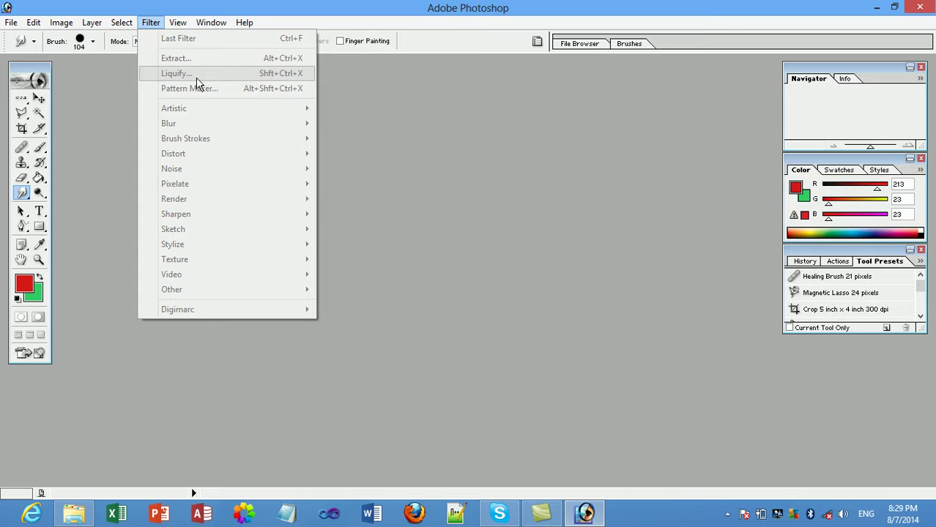
Step: Open the image Face-Packs-for-Pimple-Prone-skin from the Desktop
{"action": "left_click", "coordinate": [421, 306]}
{"action": "double_click", "coordinate": [421, 307]}
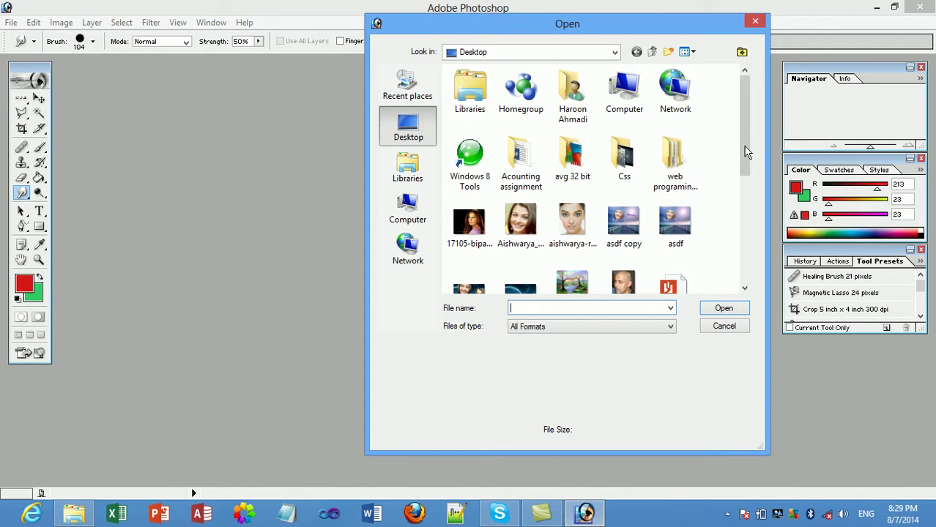
{"action": "left_click_drag", "start_coordinate": [747, 150], "coordinate": [749, 190]}
{"action": "left_click", "coordinate": [578, 255]}
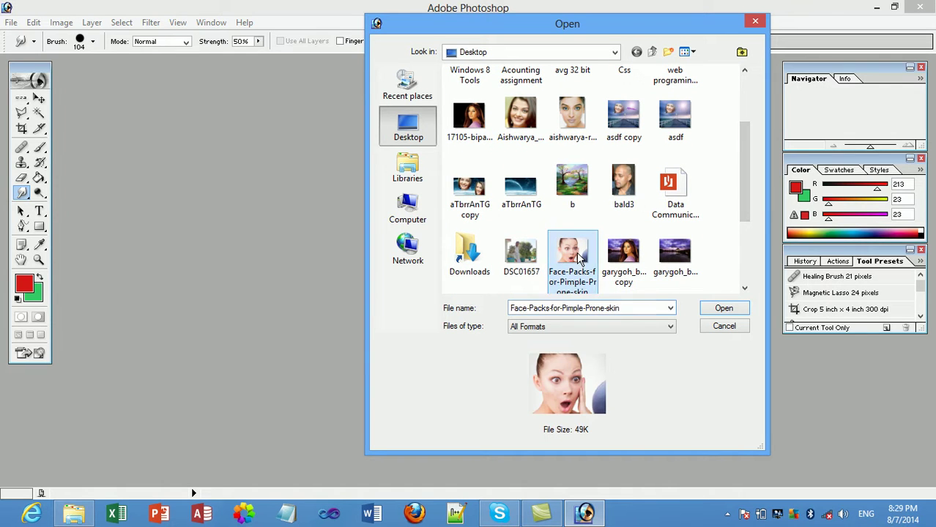
{"action": "left_click", "coordinate": [719, 312]}
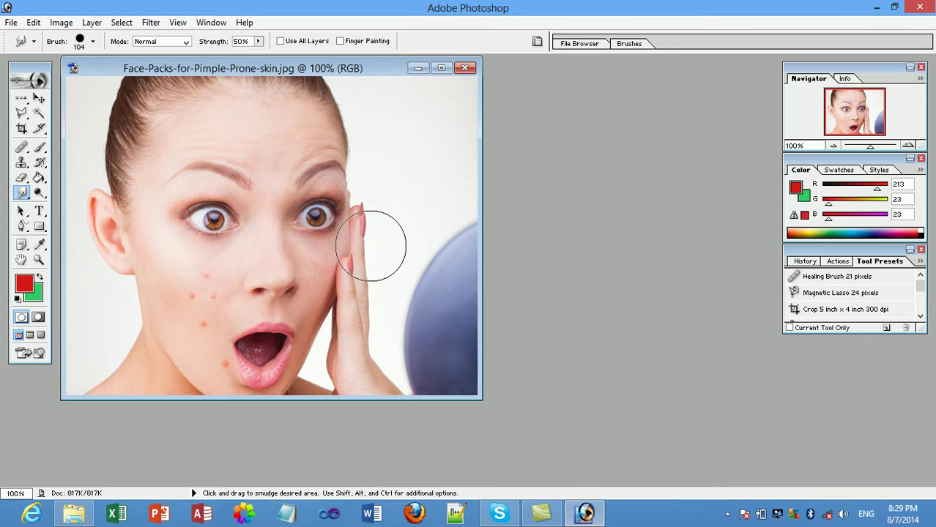
Step: Open the Liquify filter and warp the neck edge, lips and nose with a size 64 brush, undoing the last nose stroke
{"action": "left_click", "coordinate": [150, 23]}
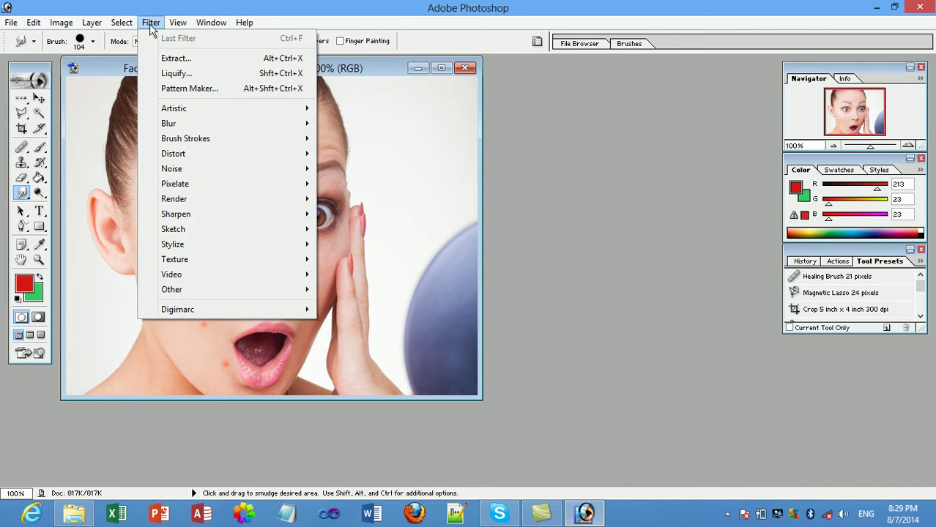
{"action": "left_click", "coordinate": [176, 74]}
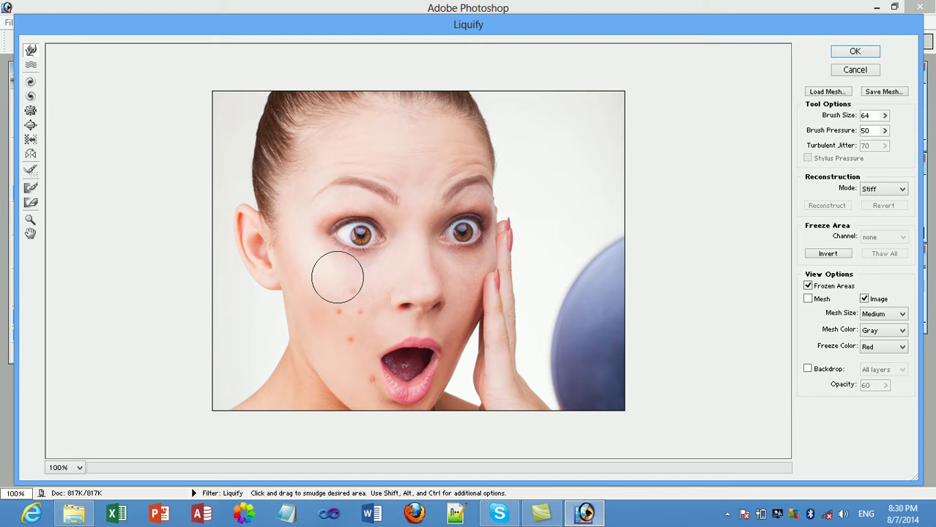
{"action": "left_click", "coordinate": [257, 325]}
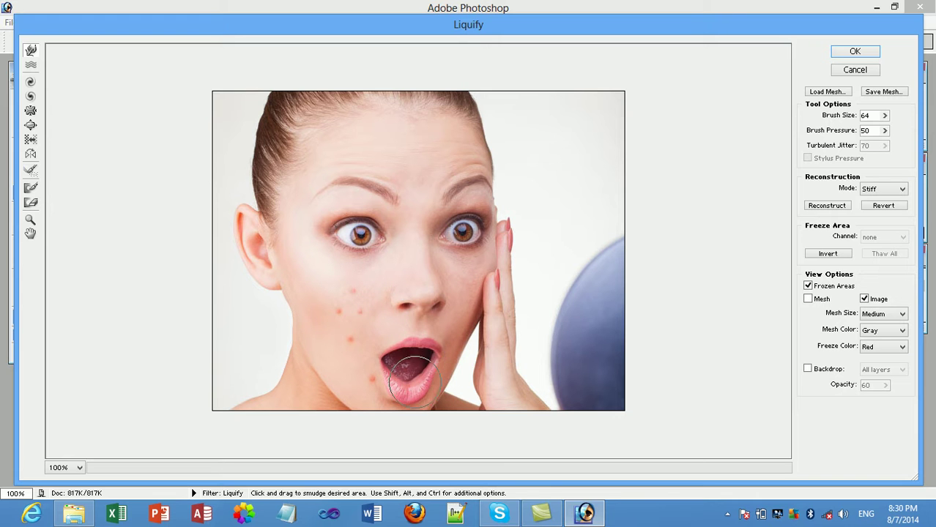
{"action": "mouse_move", "coordinate": [406, 408]}
{"action": "left_mouse_down"}
{"action": "mouse_move", "coordinate": [394, 395]}
{"action": "mouse_move", "coordinate": [427, 397]}
{"action": "left_mouse_up"}
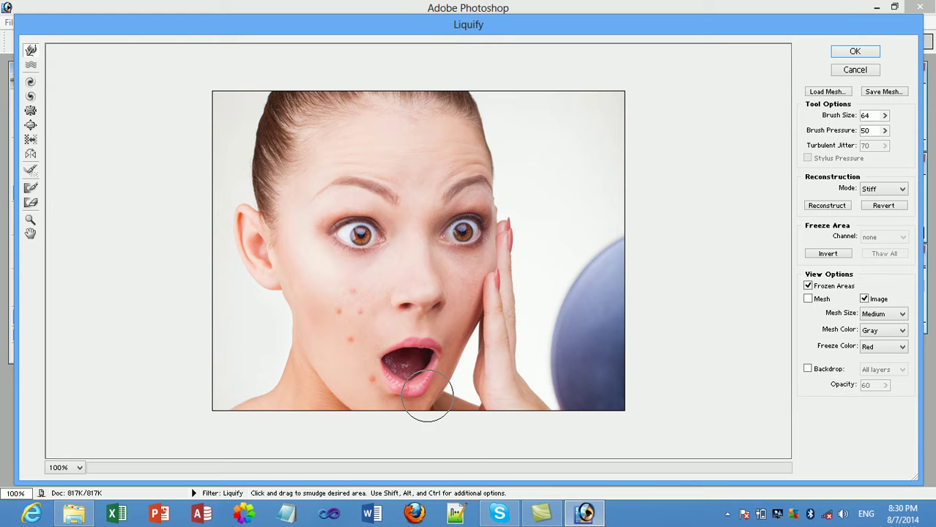
{"action": "left_click_drag", "start_coordinate": [418, 342], "coordinate": [428, 352]}
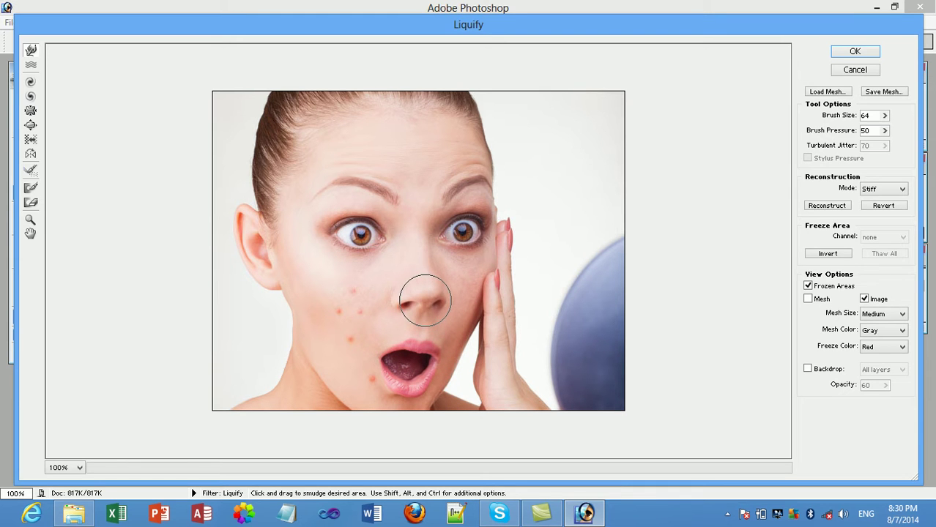
{"action": "mouse_move", "coordinate": [432, 294]}
{"action": "left_mouse_down"}
{"action": "mouse_move", "coordinate": [441, 287]}
{"action": "mouse_move", "coordinate": [399, 302]}
{"action": "left_mouse_up"}
{"action": "key", "text": "ctrl+z"}
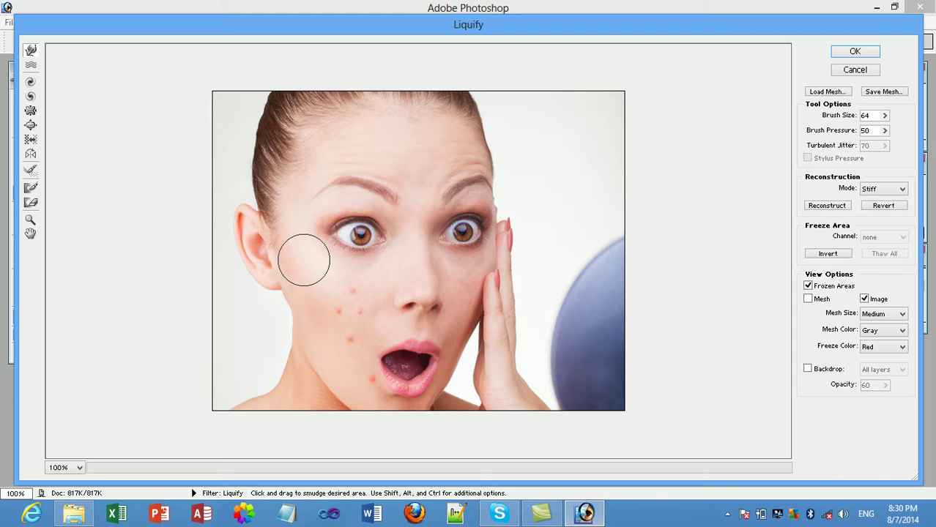
Step: Stretch the ear into a long point with the Warp tool and reshape the inner eyebrow and upper lip
{"action": "left_click_drag", "start_coordinate": [244, 229], "coordinate": [230, 180]}
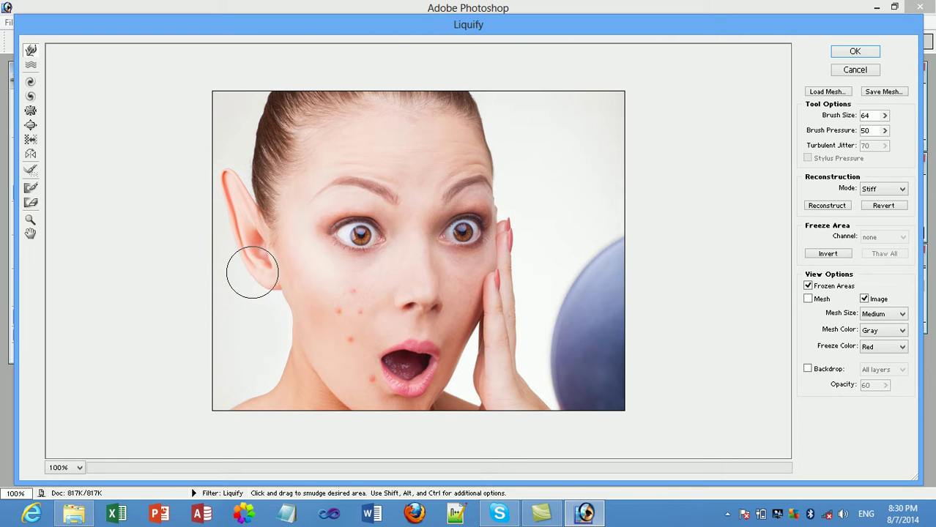
{"action": "left_click_drag", "start_coordinate": [254, 276], "coordinate": [256, 291]}
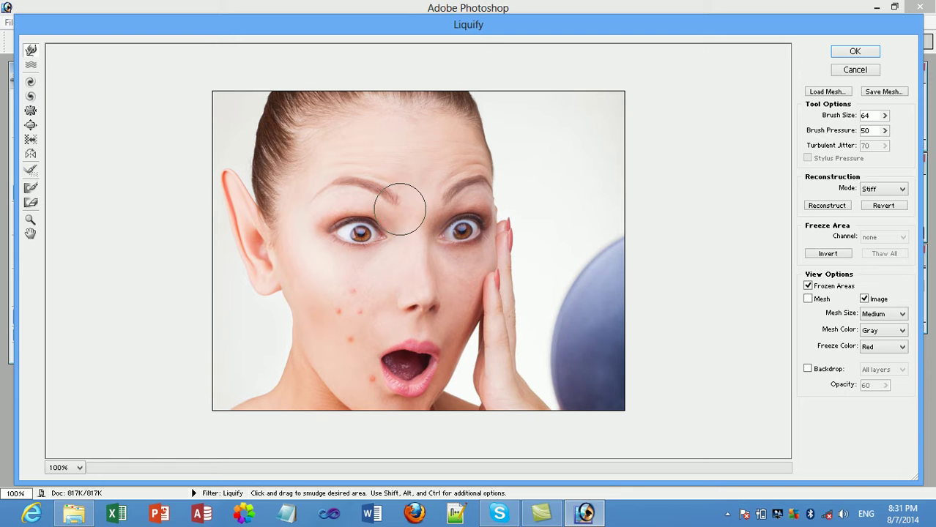
{"action": "left_click_drag", "start_coordinate": [392, 202], "coordinate": [401, 212]}
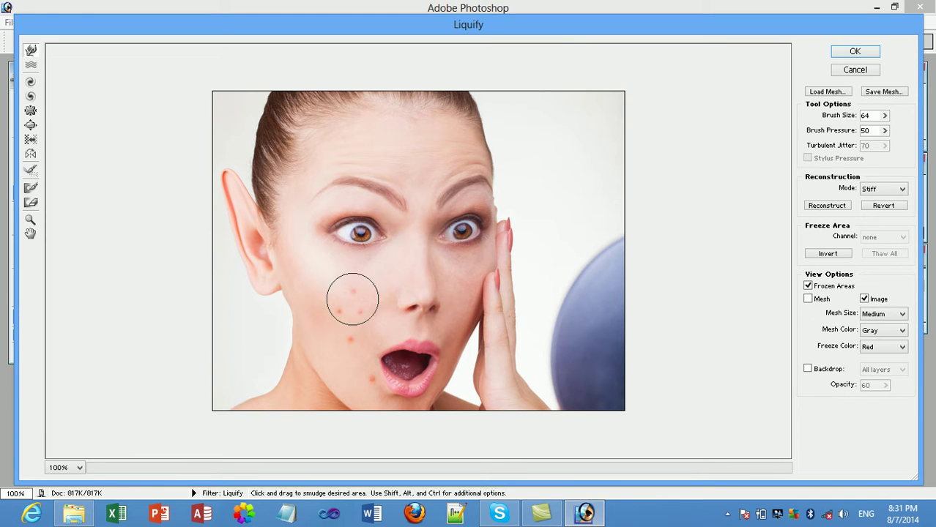
{"action": "left_click_drag", "start_coordinate": [401, 329], "coordinate": [403, 358]}
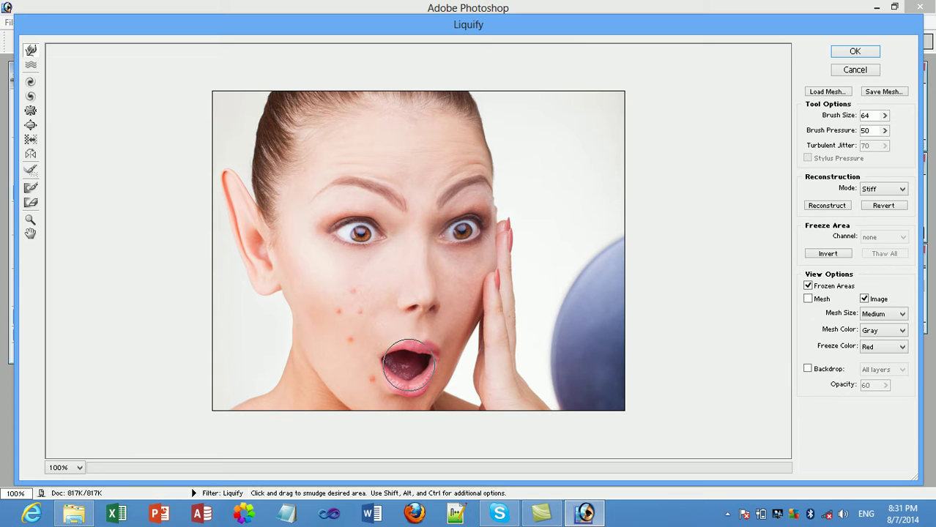
Step: Smear the nose, eyebrows and forehead with the Warp tool, twirl the ear, and discard the Liquify changes
{"action": "mouse_move", "coordinate": [414, 299]}
{"action": "left_mouse_down"}
{"action": "mouse_move", "coordinate": [374, 299]}
{"action": "mouse_move", "coordinate": [389, 309]}
{"action": "mouse_move", "coordinate": [428, 293]}
{"action": "mouse_move", "coordinate": [474, 308]}
{"action": "mouse_move", "coordinate": [414, 286]}
{"action": "mouse_move", "coordinate": [426, 230]}
{"action": "mouse_move", "coordinate": [423, 293]}
{"action": "mouse_move", "coordinate": [397, 274]}
{"action": "mouse_move", "coordinate": [391, 230]}
{"action": "mouse_move", "coordinate": [411, 199]}
{"action": "mouse_move", "coordinate": [414, 156]}
{"action": "mouse_move", "coordinate": [455, 230]}
{"action": "mouse_move", "coordinate": [429, 194]}
{"action": "mouse_move", "coordinate": [424, 152]}
{"action": "left_mouse_up"}
{"action": "mouse_move", "coordinate": [397, 209]}
{"action": "left_mouse_down"}
{"action": "mouse_move", "coordinate": [309, 160]}
{"action": "mouse_move", "coordinate": [369, 135]}
{"action": "mouse_move", "coordinate": [402, 161]}
{"action": "mouse_move", "coordinate": [403, 178]}
{"action": "mouse_move", "coordinate": [430, 172]}
{"action": "mouse_move", "coordinate": [419, 134]}
{"action": "mouse_move", "coordinate": [480, 139]}
{"action": "left_mouse_up"}
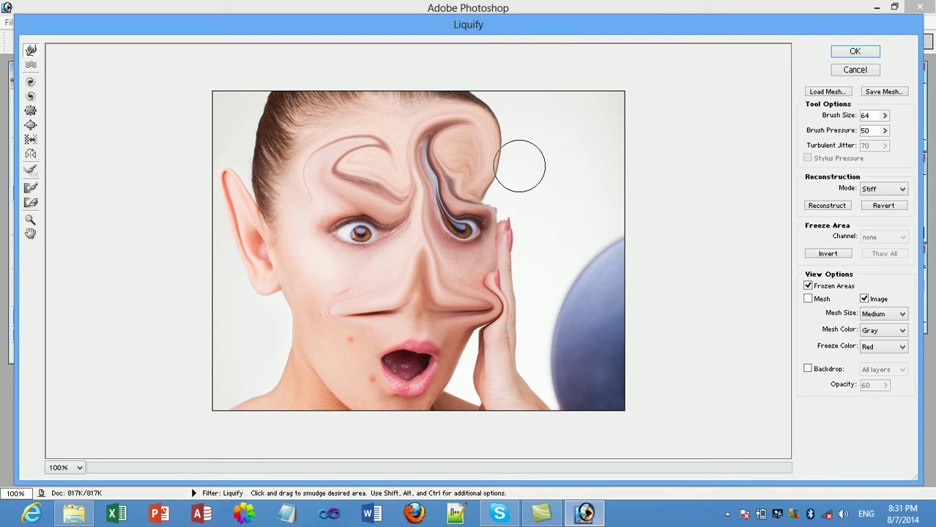
{"action": "mouse_move", "coordinate": [517, 119]}
{"action": "left_mouse_down"}
{"action": "mouse_move", "coordinate": [488, 125]}
{"action": "mouse_move", "coordinate": [490, 101]}
{"action": "mouse_move", "coordinate": [477, 106]}
{"action": "mouse_move", "coordinate": [513, 126]}
{"action": "mouse_move", "coordinate": [520, 156]}
{"action": "mouse_move", "coordinate": [503, 162]}
{"action": "mouse_move", "coordinate": [514, 182]}
{"action": "left_mouse_up"}
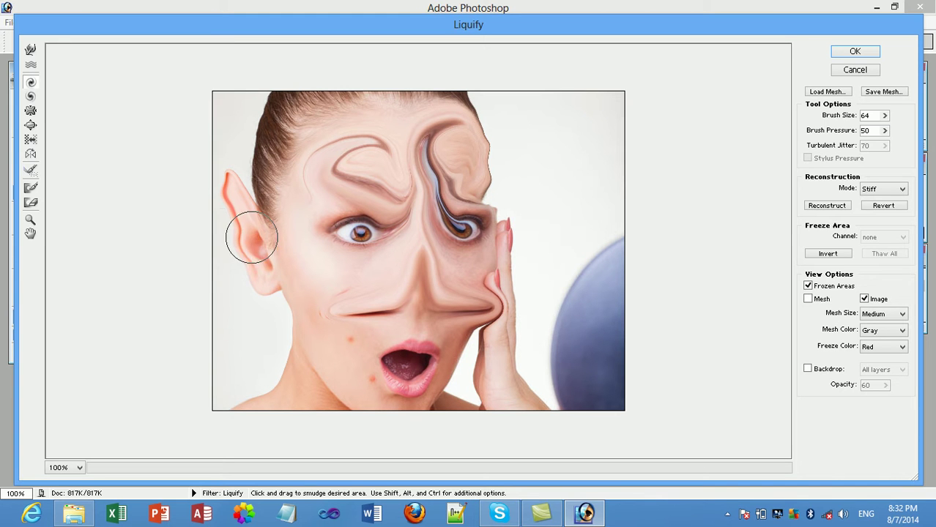
{"action": "mouse_move", "coordinate": [261, 269]}
{"action": "left_mouse_down"}
{"action": "mouse_move", "coordinate": [247, 303]}
{"action": "mouse_move", "coordinate": [263, 284]}
{"action": "mouse_move", "coordinate": [299, 265]}
{"action": "mouse_move", "coordinate": [316, 272]}
{"action": "mouse_move", "coordinate": [352, 241]}
{"action": "mouse_move", "coordinate": [333, 276]}
{"action": "mouse_move", "coordinate": [300, 281]}
{"action": "left_mouse_up"}
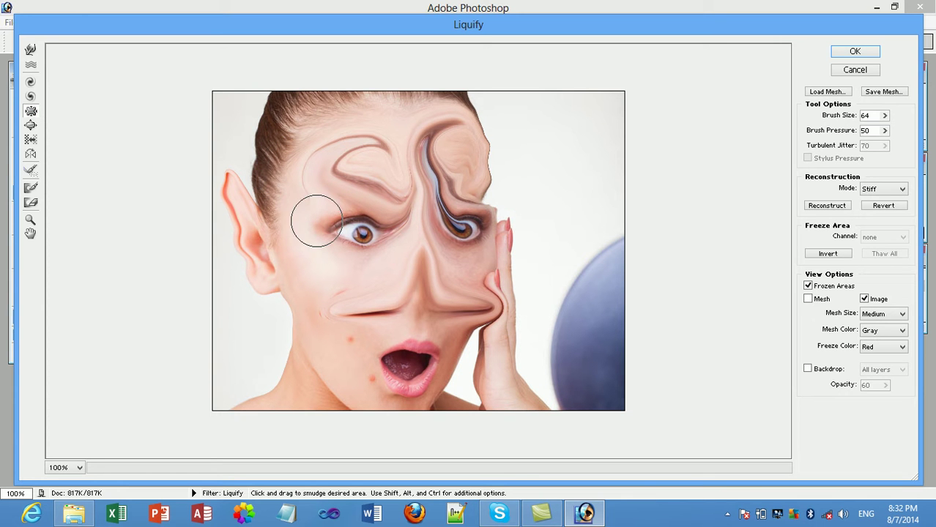
{"action": "left_click", "coordinate": [854, 69]}
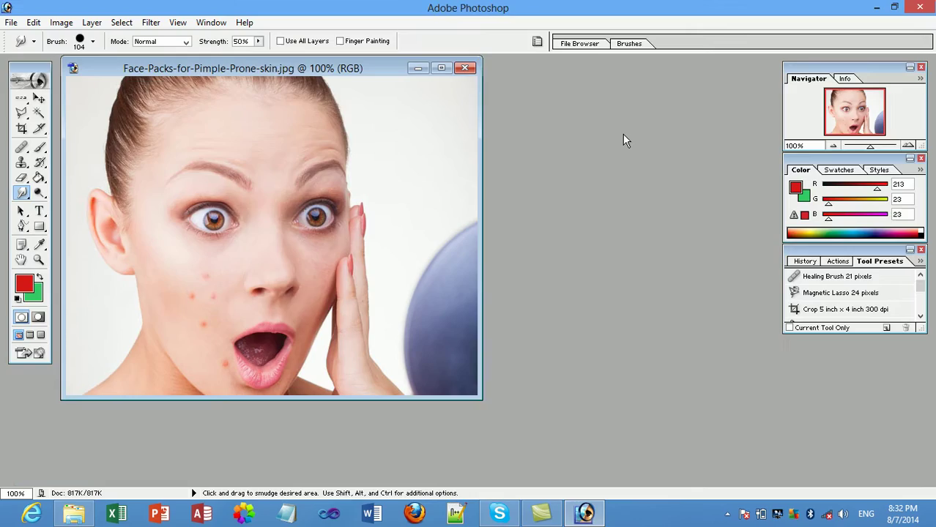
Step: Reopen Liquify and use the Pucker tool on the eyes, mouth and cheek pimples, undoing the last stroke made before the pimples
{"action": "left_click", "coordinate": [151, 23]}
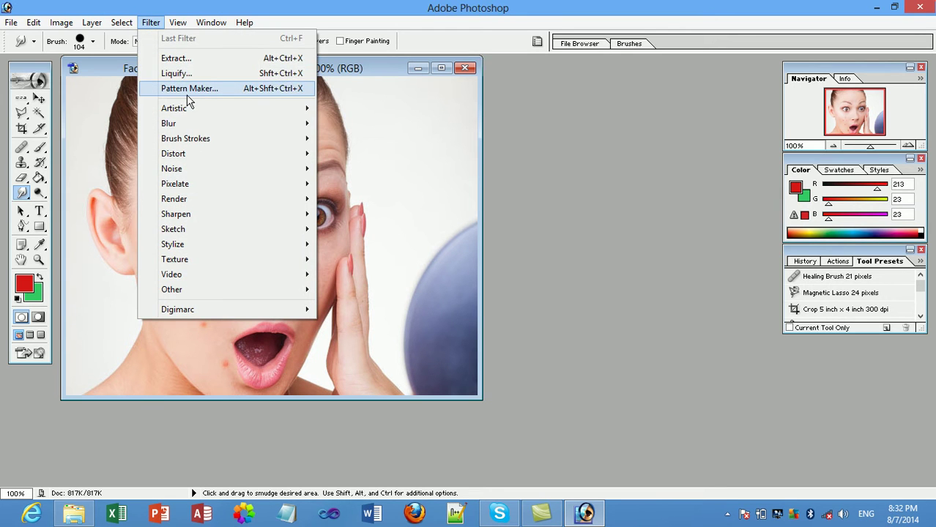
{"action": "left_click", "coordinate": [178, 73]}
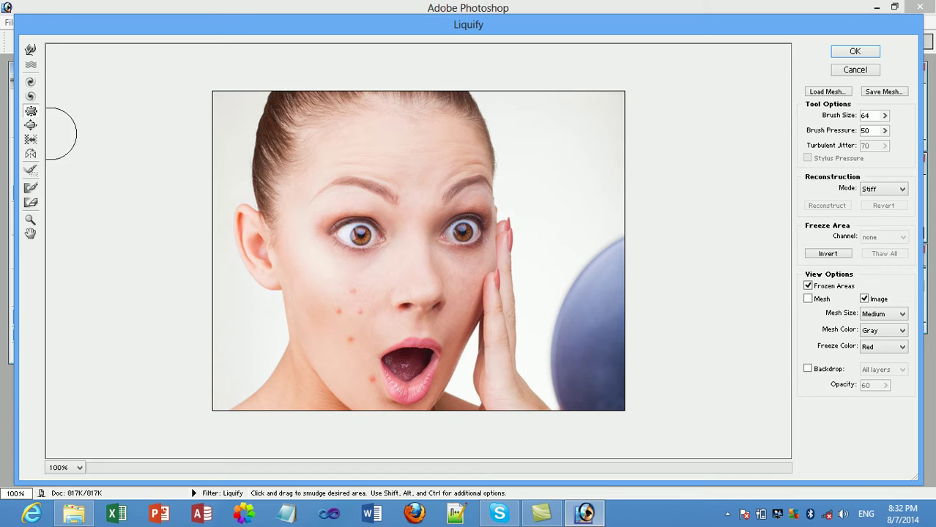
{"action": "left_click", "coordinate": [30, 111]}
{"action": "mouse_move", "coordinate": [313, 247]}
{"action": "left_mouse_down"}
{"action": "mouse_move", "coordinate": [317, 255]}
{"action": "mouse_move", "coordinate": [359, 249]}
{"action": "left_mouse_up"}
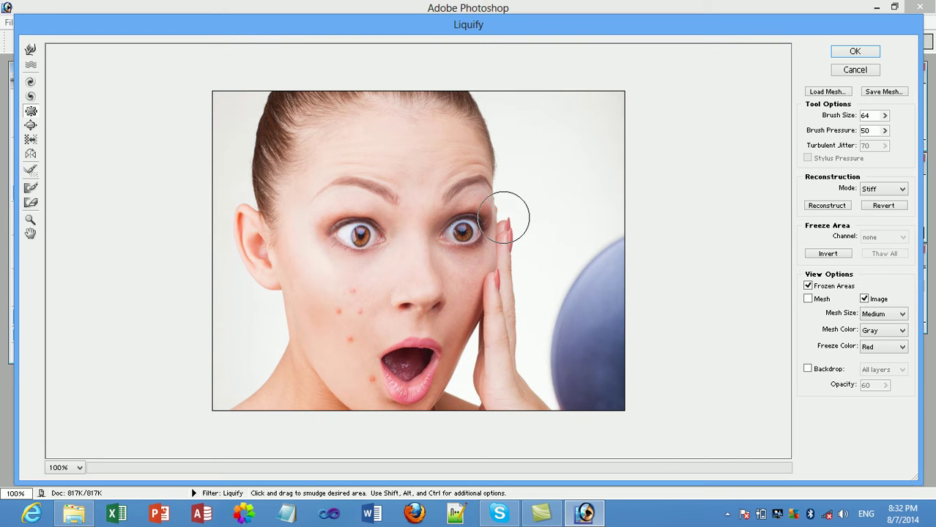
{"action": "mouse_move", "coordinate": [414, 370]}
{"action": "left_mouse_down"}
{"action": "mouse_move", "coordinate": [397, 369]}
{"action": "mouse_move", "coordinate": [421, 359]}
{"action": "mouse_move", "coordinate": [403, 370]}
{"action": "mouse_move", "coordinate": [410, 365]}
{"action": "left_mouse_up"}
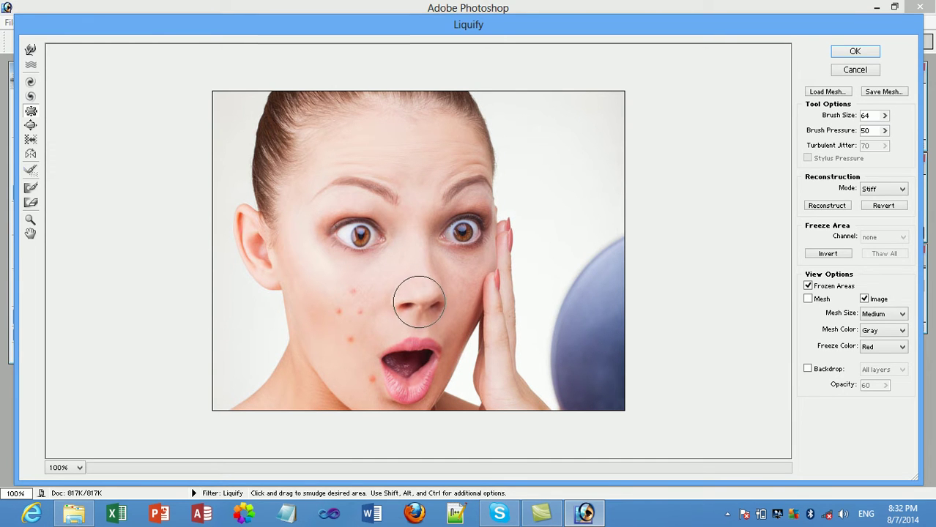
{"action": "key", "text": "ctrl+z"}
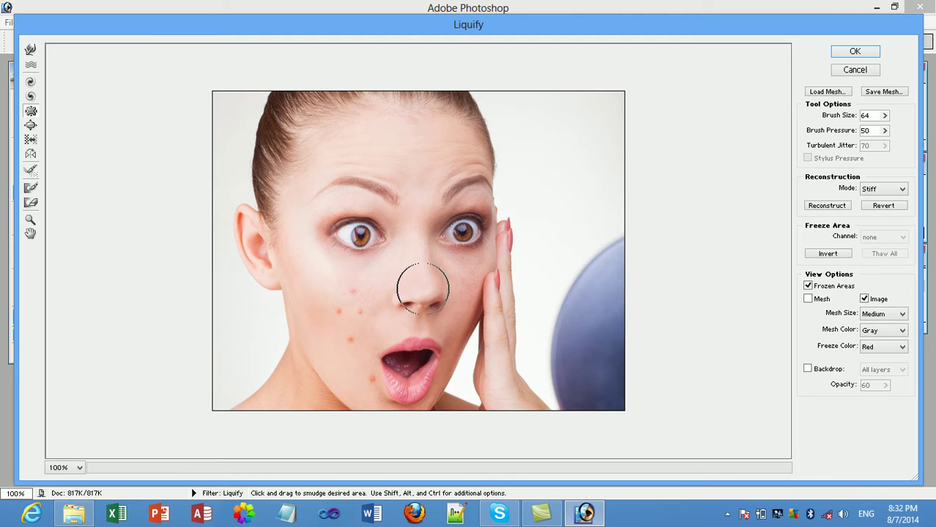
{"action": "mouse_move", "coordinate": [337, 308]}
{"action": "left_mouse_down"}
{"action": "mouse_move", "coordinate": [345, 303]}
{"action": "mouse_move", "coordinate": [347, 315]}
{"action": "left_mouse_up"}
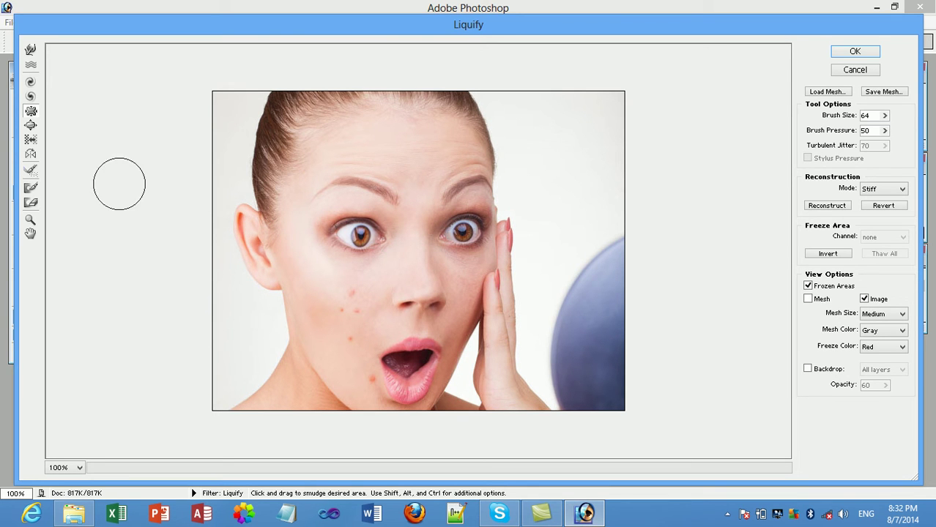
Step: Try further distortions on the eye and mouth, mirror facial areas across the forehead with the Reflection tool, and cancel Liquify
{"action": "left_click", "coordinate": [30, 111]}
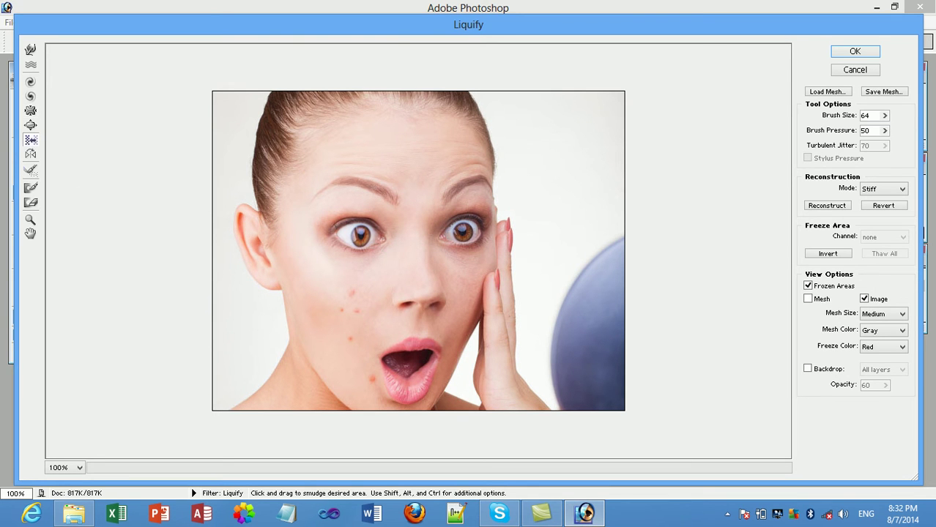
{"action": "left_click", "coordinate": [366, 235]}
{"action": "left_click", "coordinate": [413, 368]}
{"action": "left_click", "coordinate": [30, 153]}
{"action": "mouse_move", "coordinate": [326, 146]}
{"action": "left_mouse_down"}
{"action": "mouse_move", "coordinate": [390, 174]}
{"action": "mouse_move", "coordinate": [440, 173]}
{"action": "left_mouse_up"}
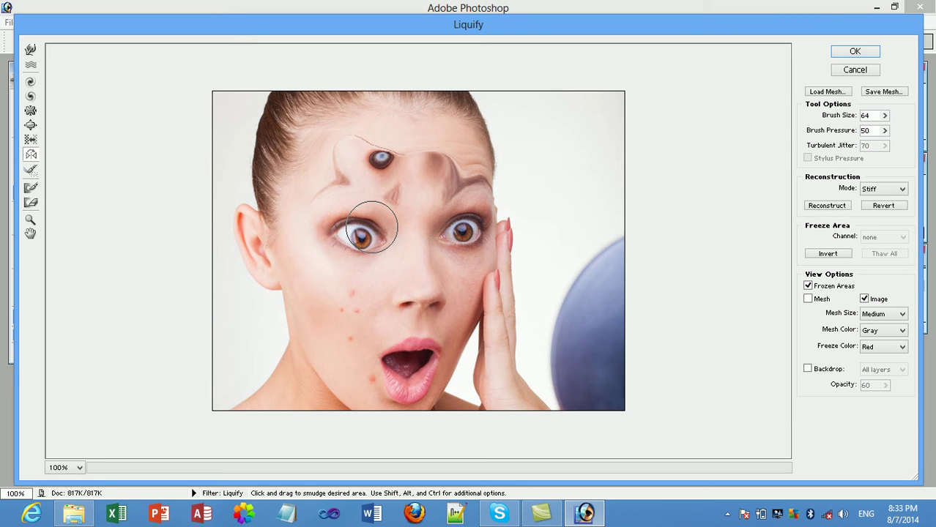
{"action": "left_click", "coordinate": [875, 72]}
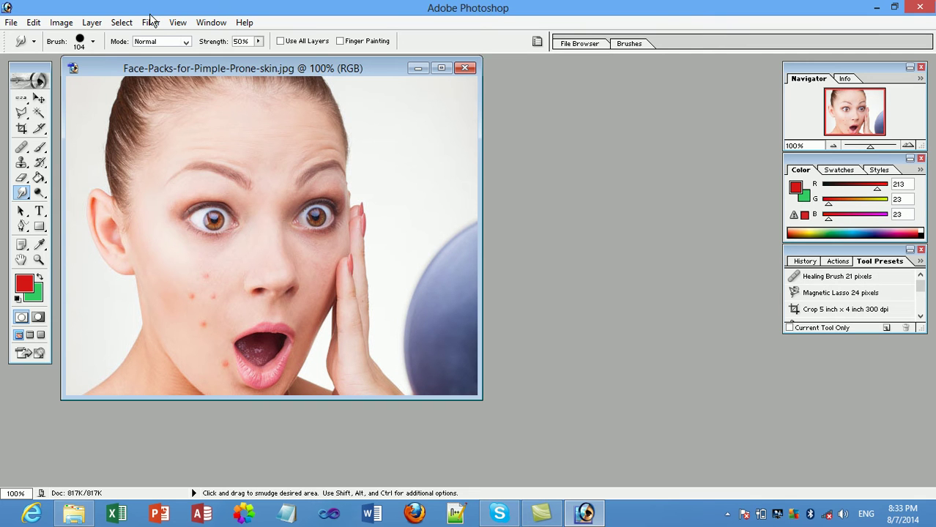
Step: Look over the Reconstruct, Thaw, Zoom and Freeze tools in the Liquify filter and close it without applying anything
{"action": "left_click", "coordinate": [152, 22]}
{"action": "left_click", "coordinate": [176, 74]}
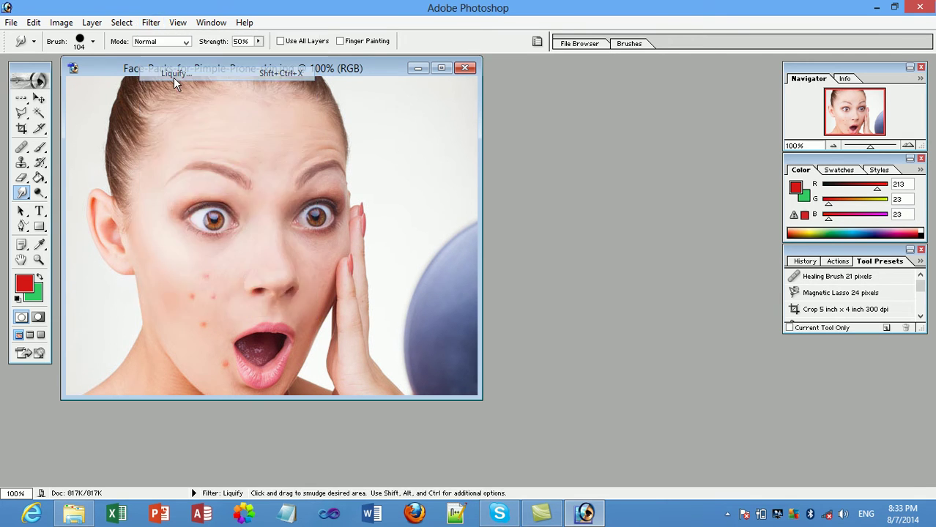
{"action": "left_click", "coordinate": [31, 171]}
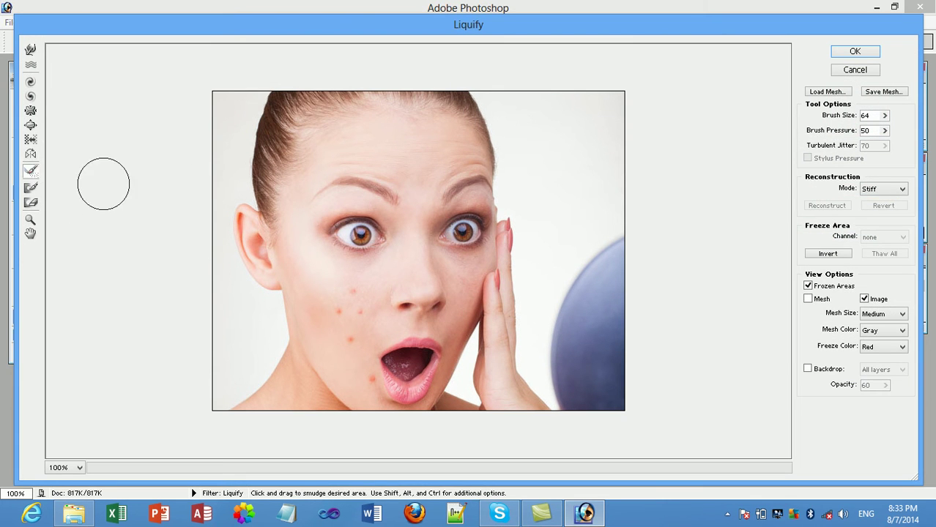
{"action": "left_click", "coordinate": [31, 203]}
{"action": "left_click", "coordinate": [31, 221]}
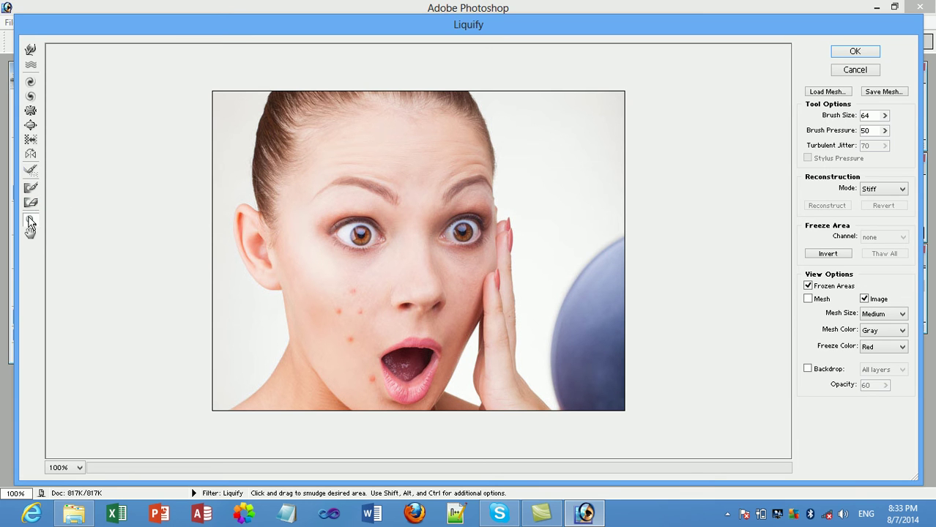
{"action": "left_click", "coordinate": [32, 189]}
{"action": "left_click", "coordinate": [854, 70]}
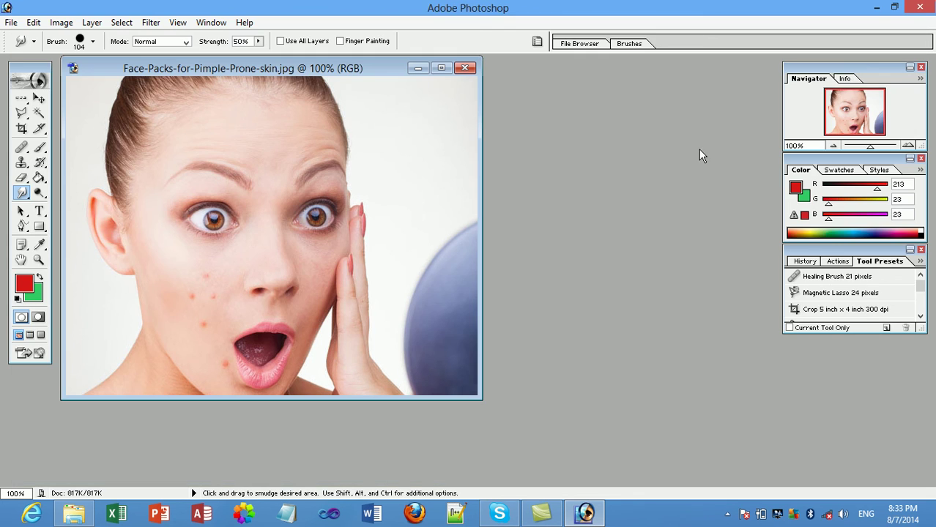